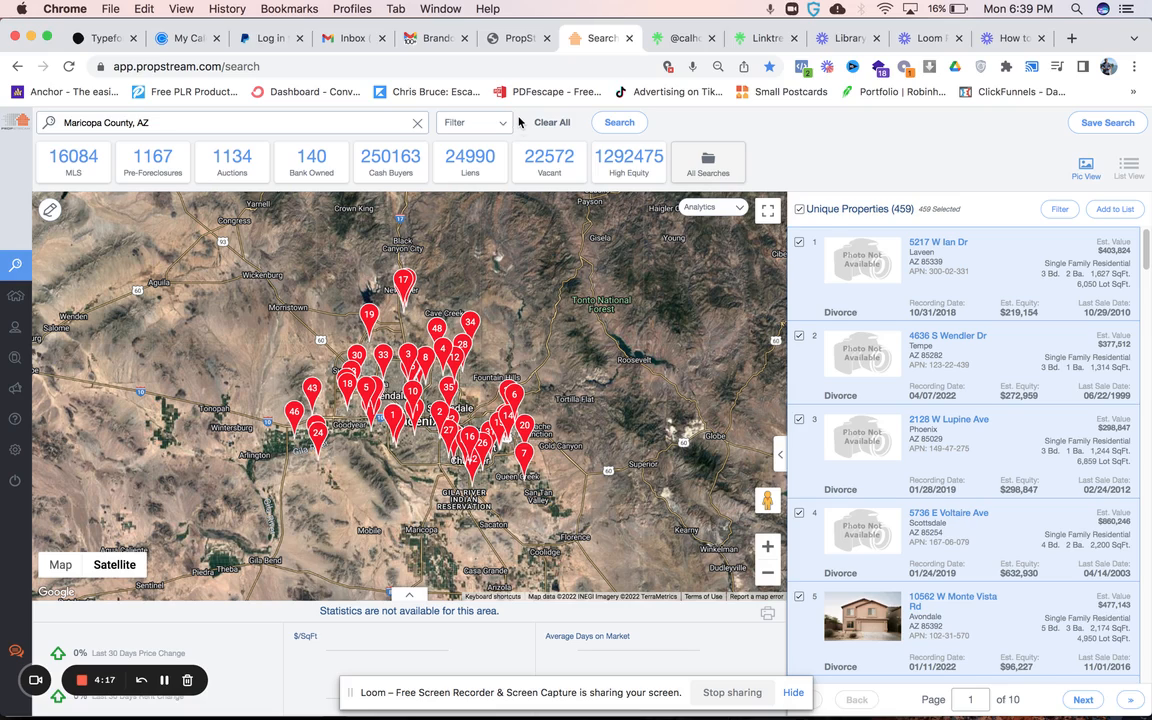
- View the PropStream free 7-day trial sign-up page, and return to the property search
click(519, 38)
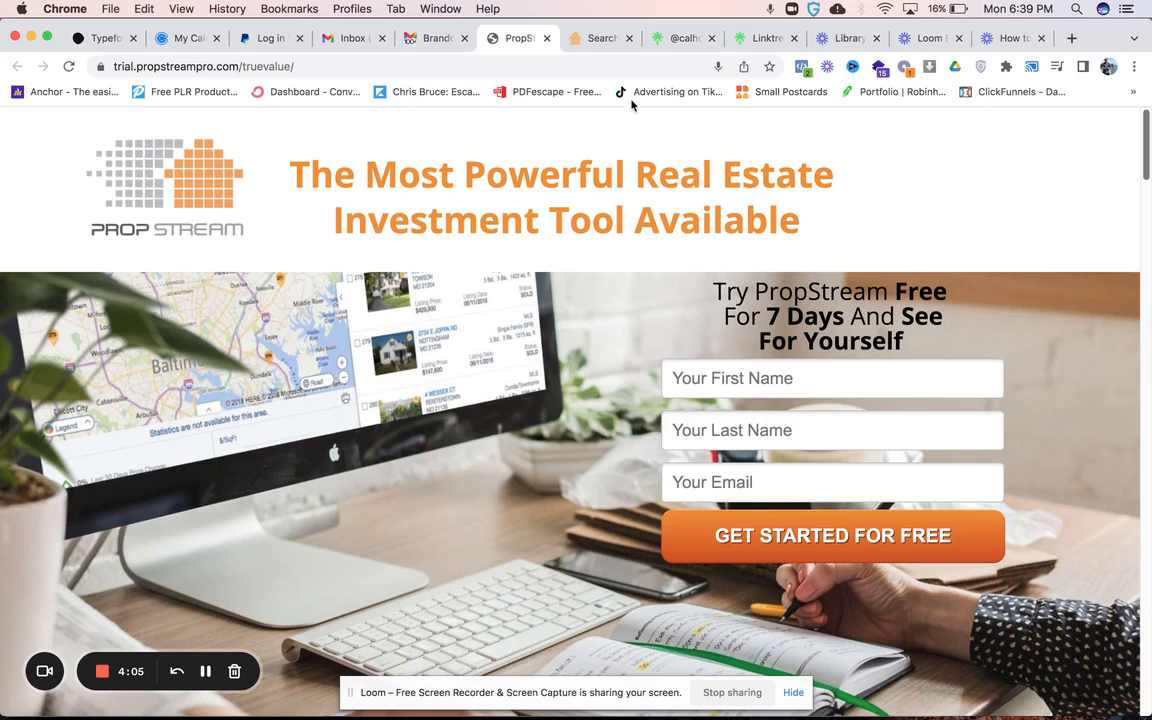
click(600, 38)
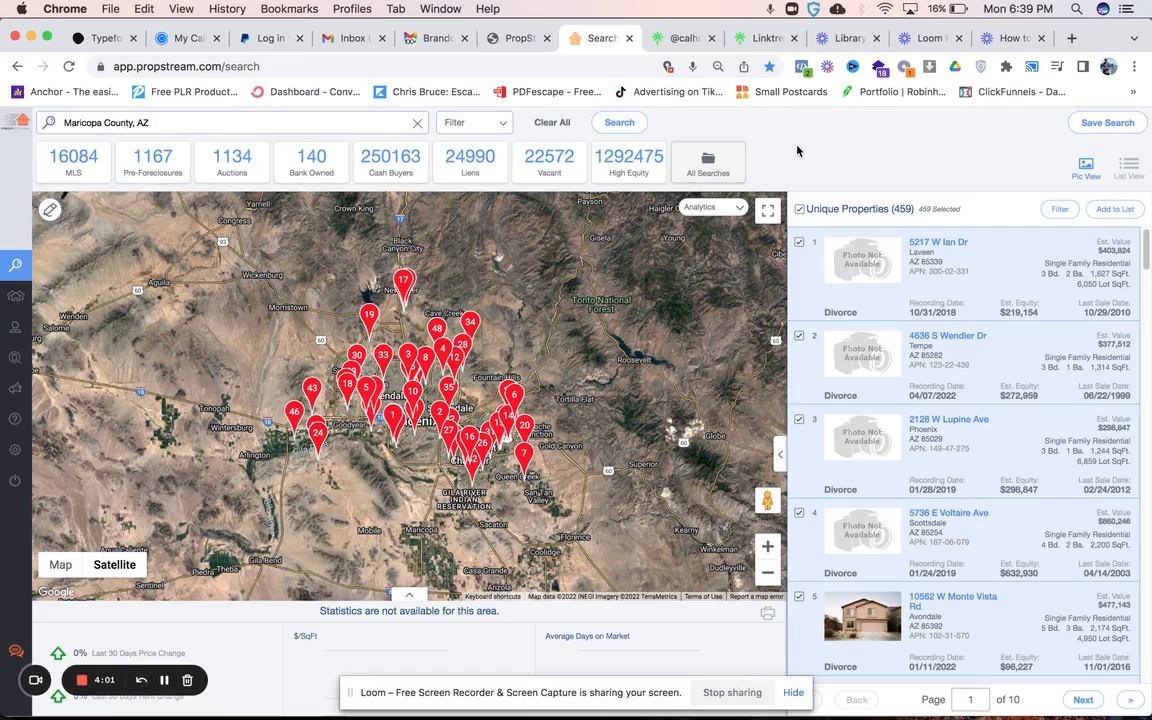
- Reset all search filters for Maricopa County, AZ, and close the search options
click(465, 123)
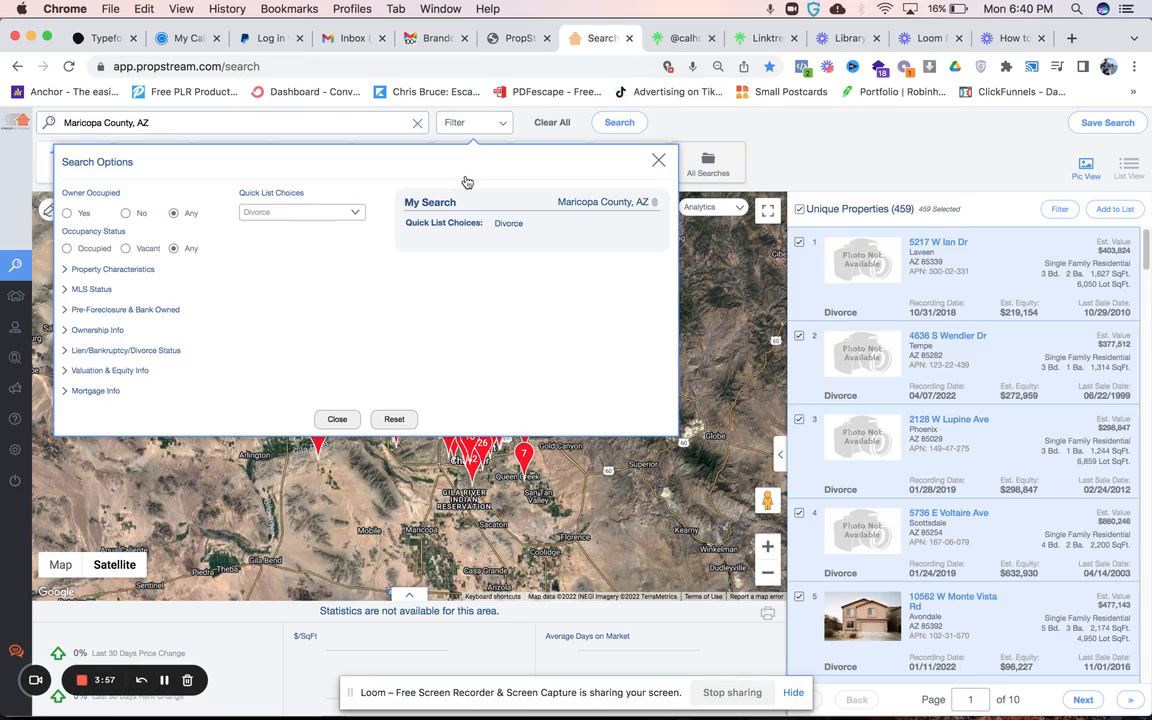
click(392, 420)
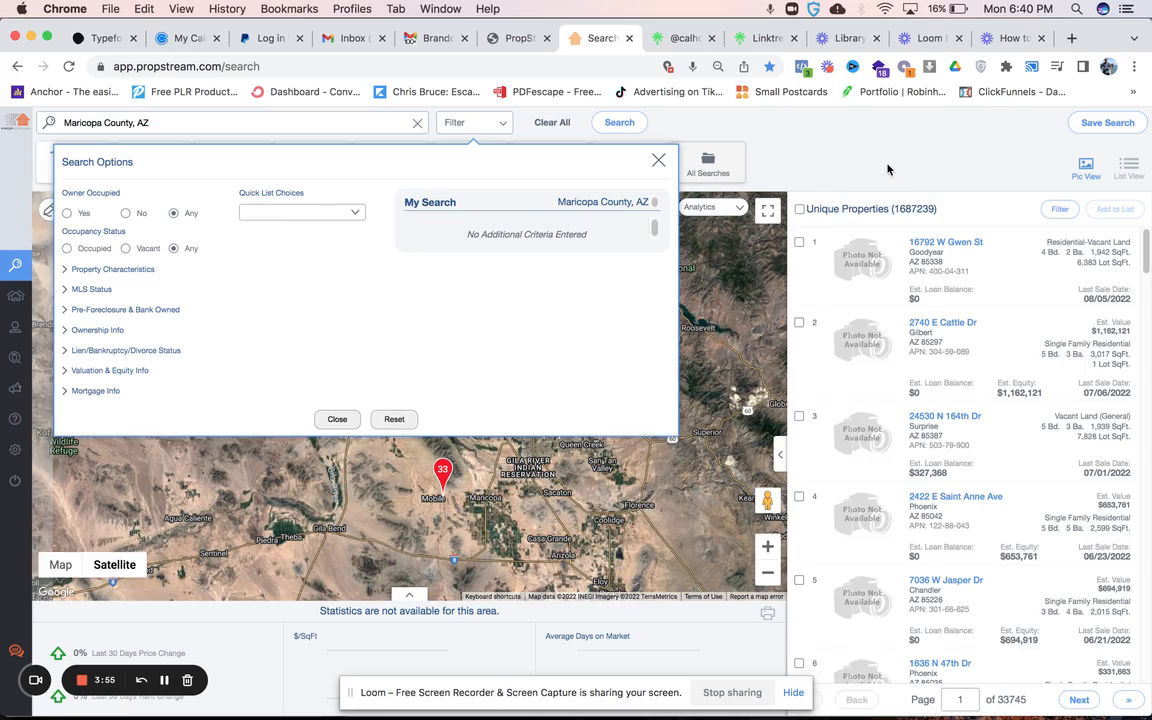
click(337, 419)
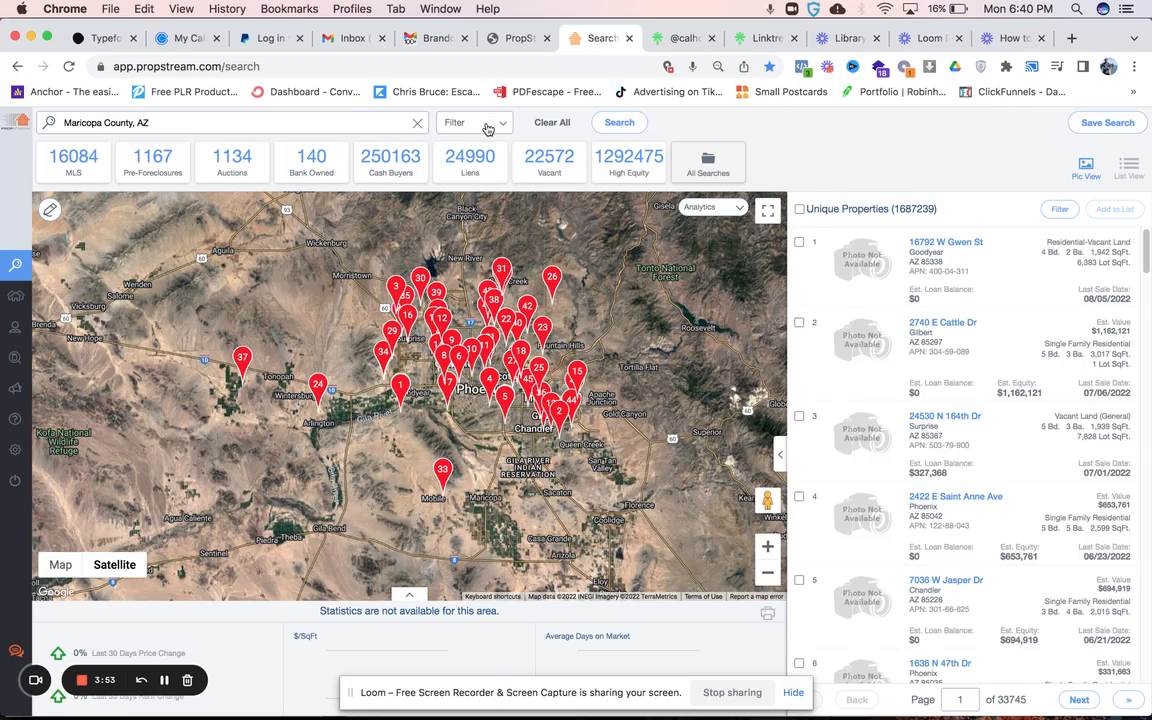
- Filter the search to properties with Owner Occupied set to No and property type Single Family
click(441, 118)
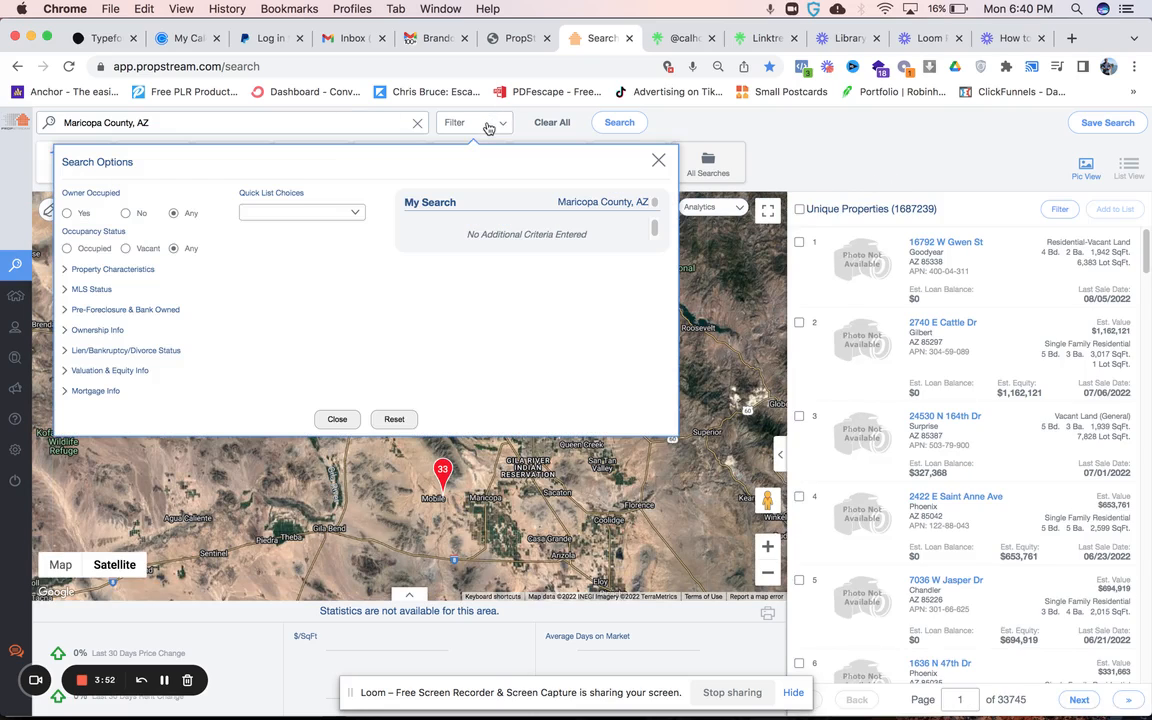
click(126, 214)
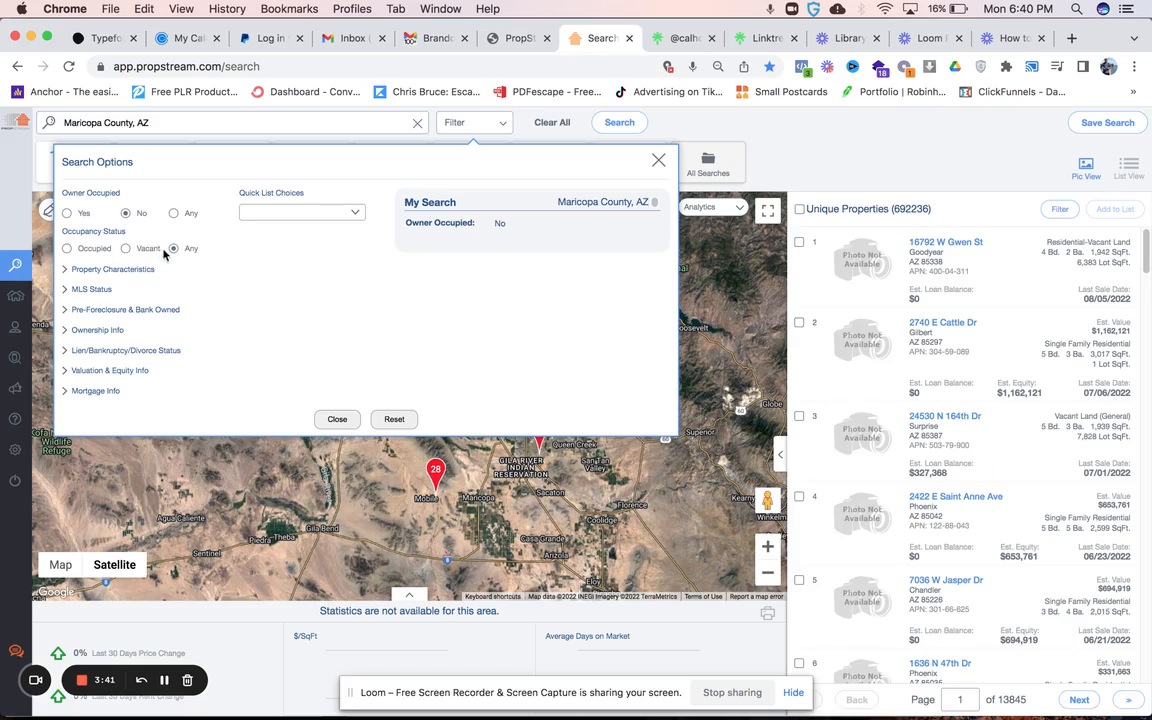
click(115, 270)
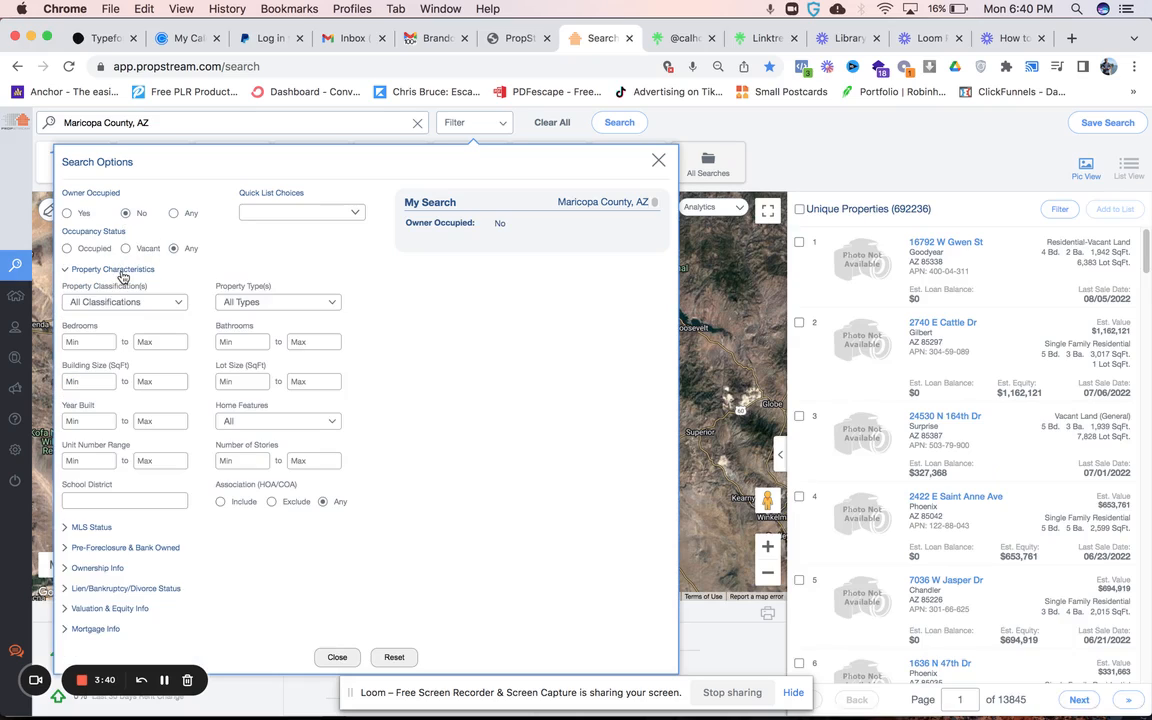
click(270, 303)
click(162, 349)
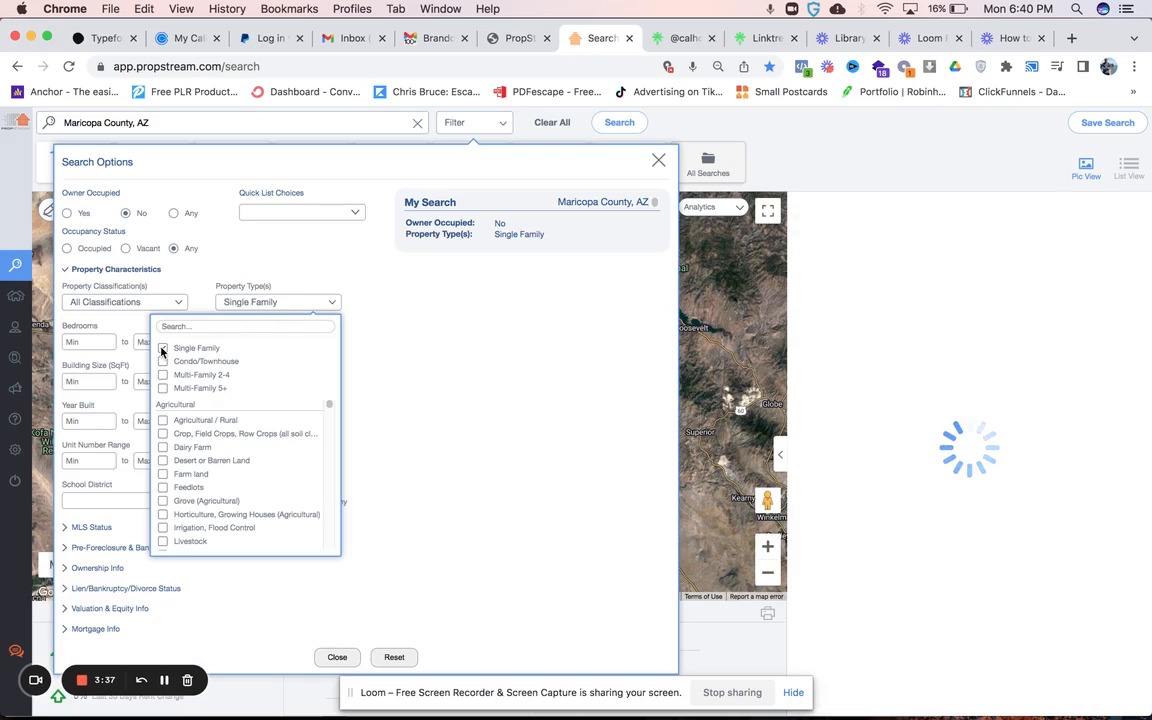
click(398, 352)
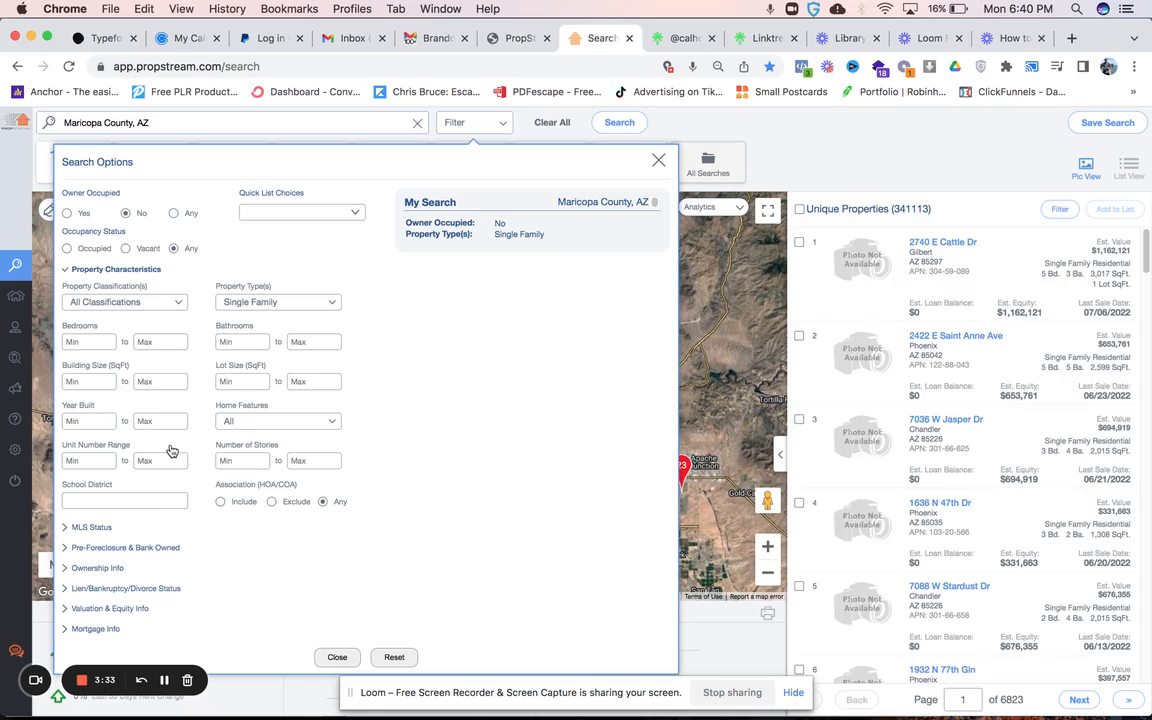
- Set the ownership filters to a minimum of 10 years of ownership and at least 5 properties owned
click(112, 568)
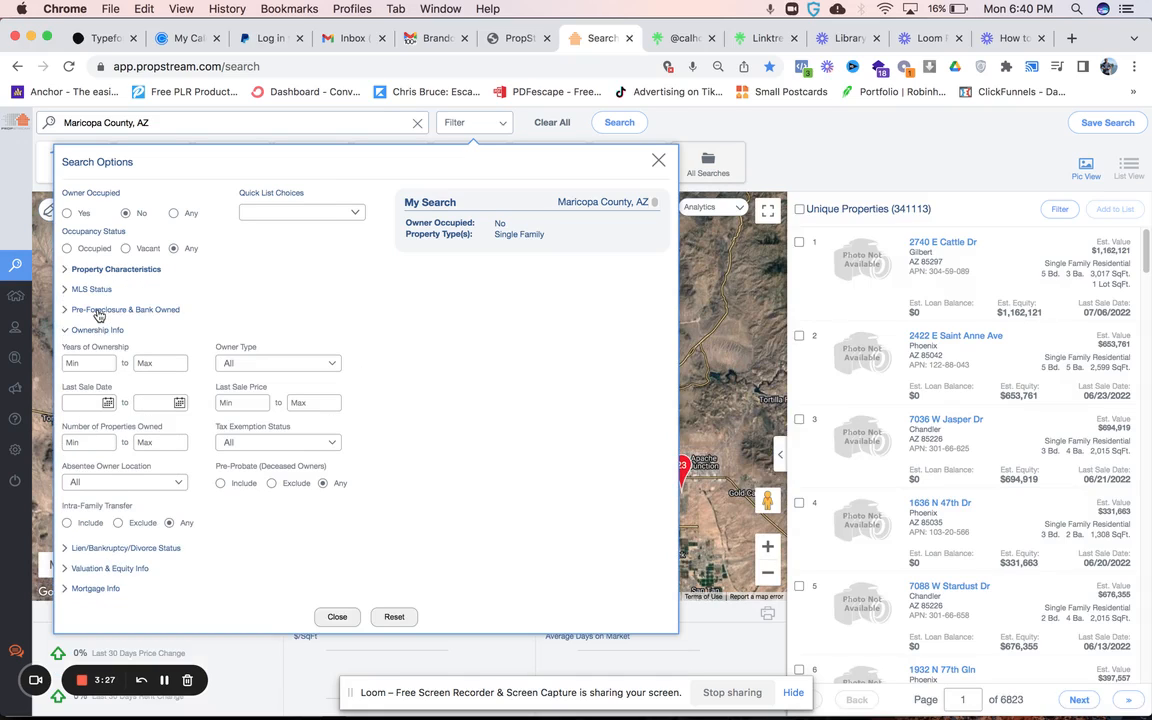
click(88, 365)
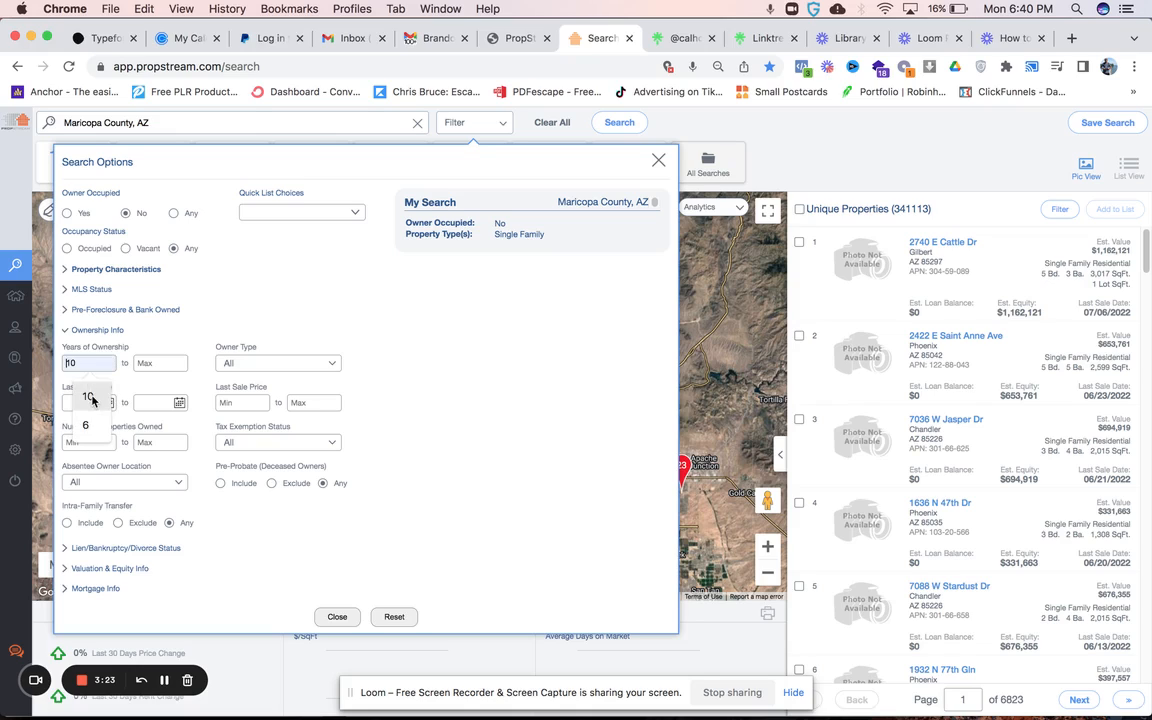
click(88, 396)
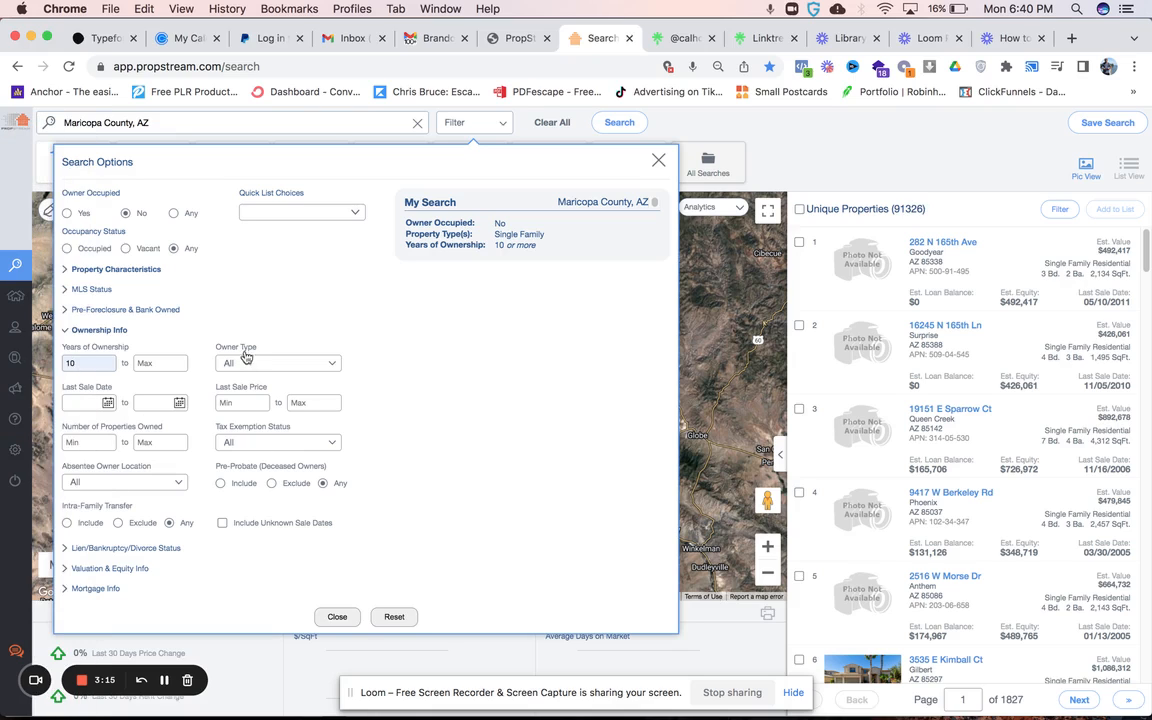
click(86, 443)
text(5)
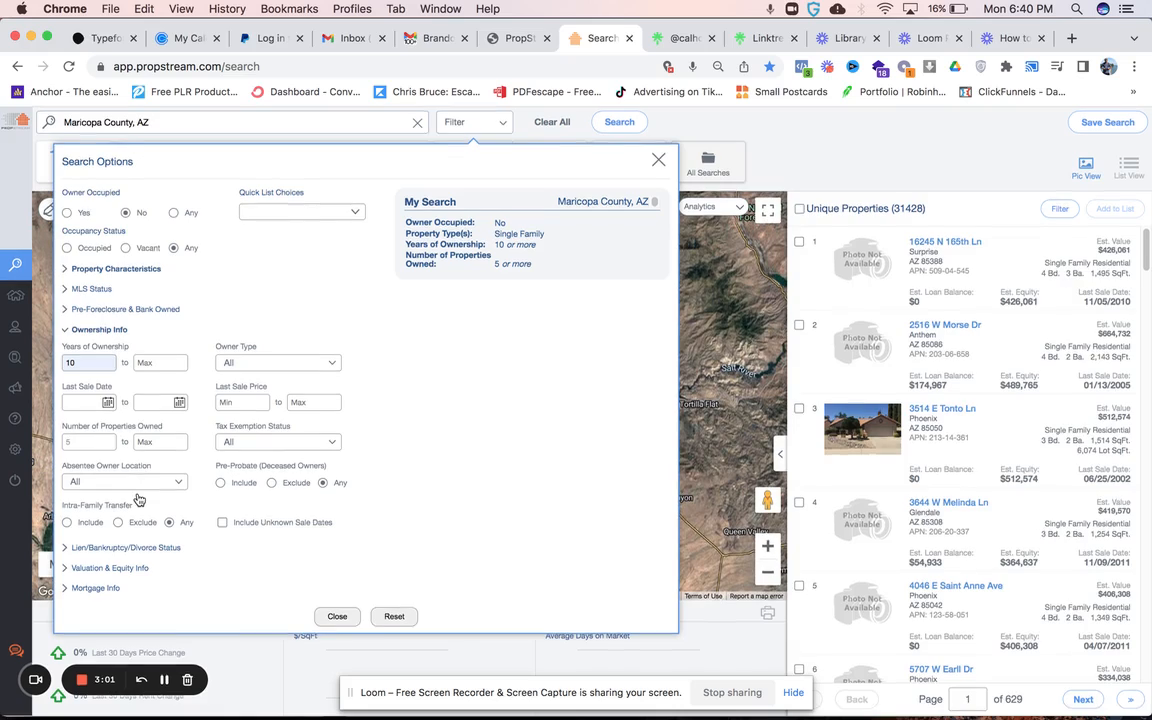
- Set the minimum estimated equity to 80% in the valuation and equity filters
click(96, 588)
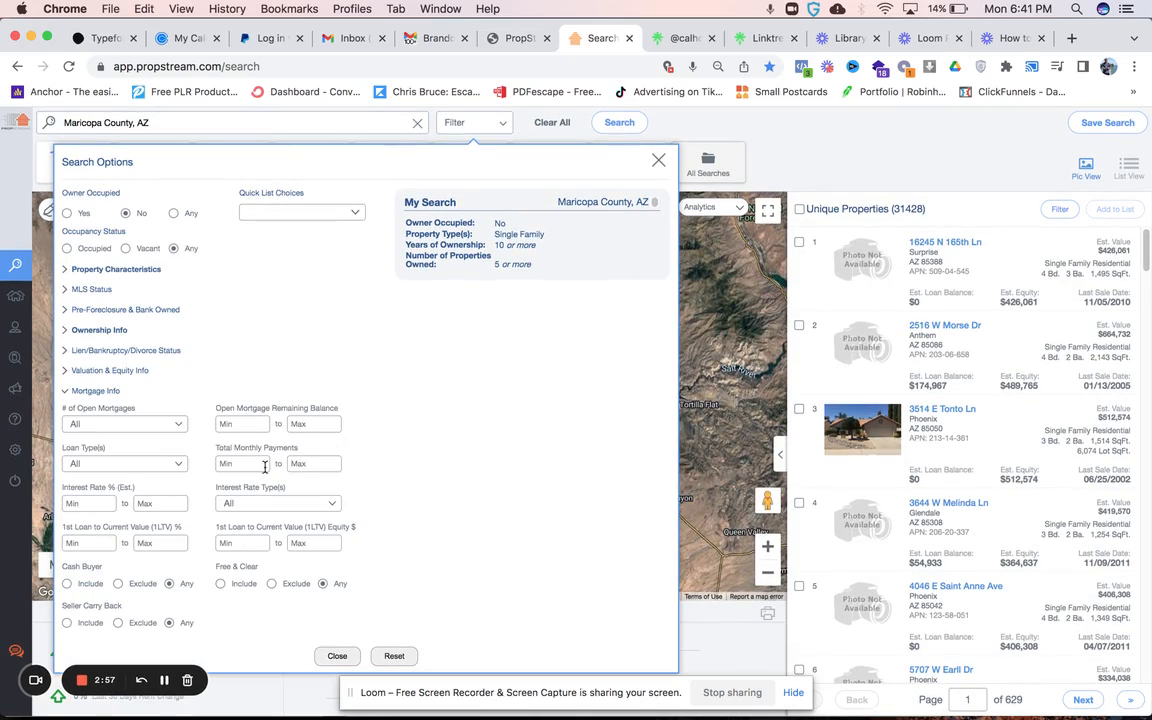
click(114, 376)
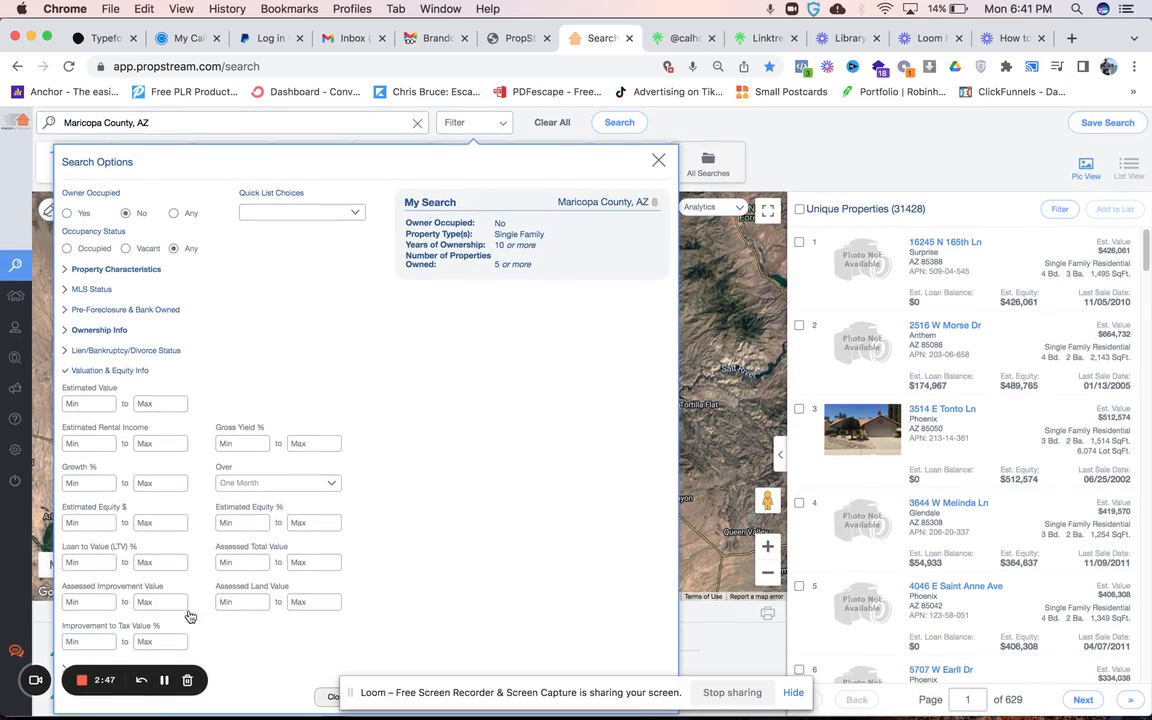
click(251, 521)
text(80)
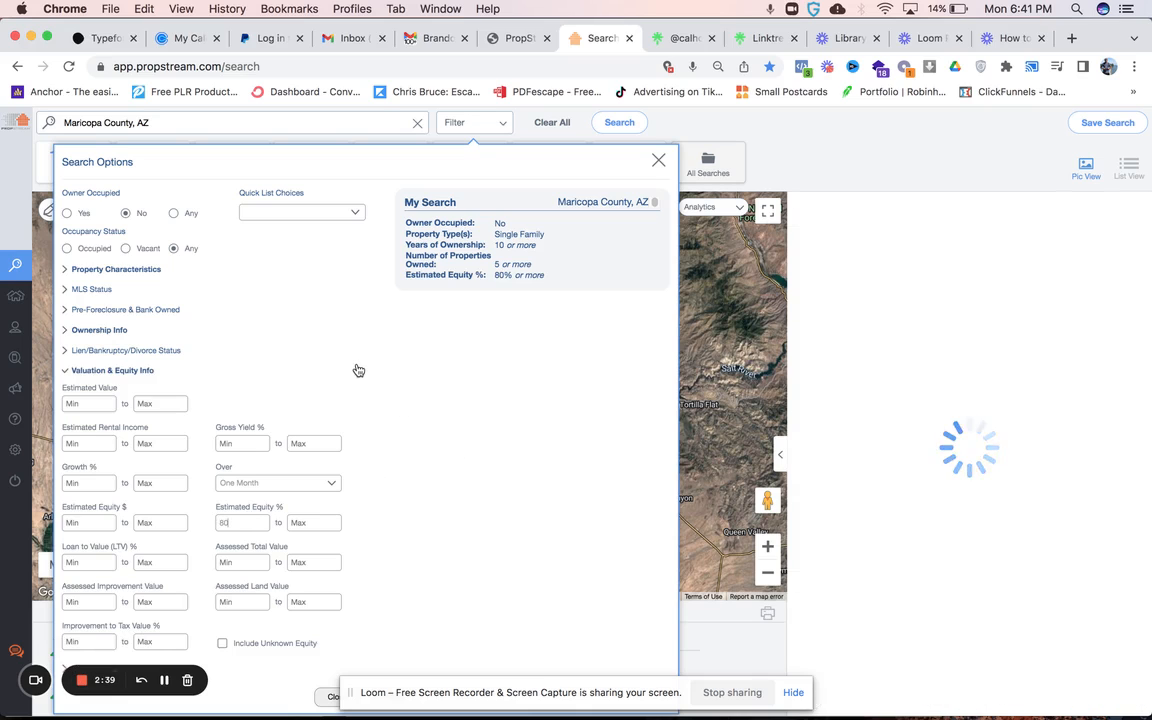
click(112, 370)
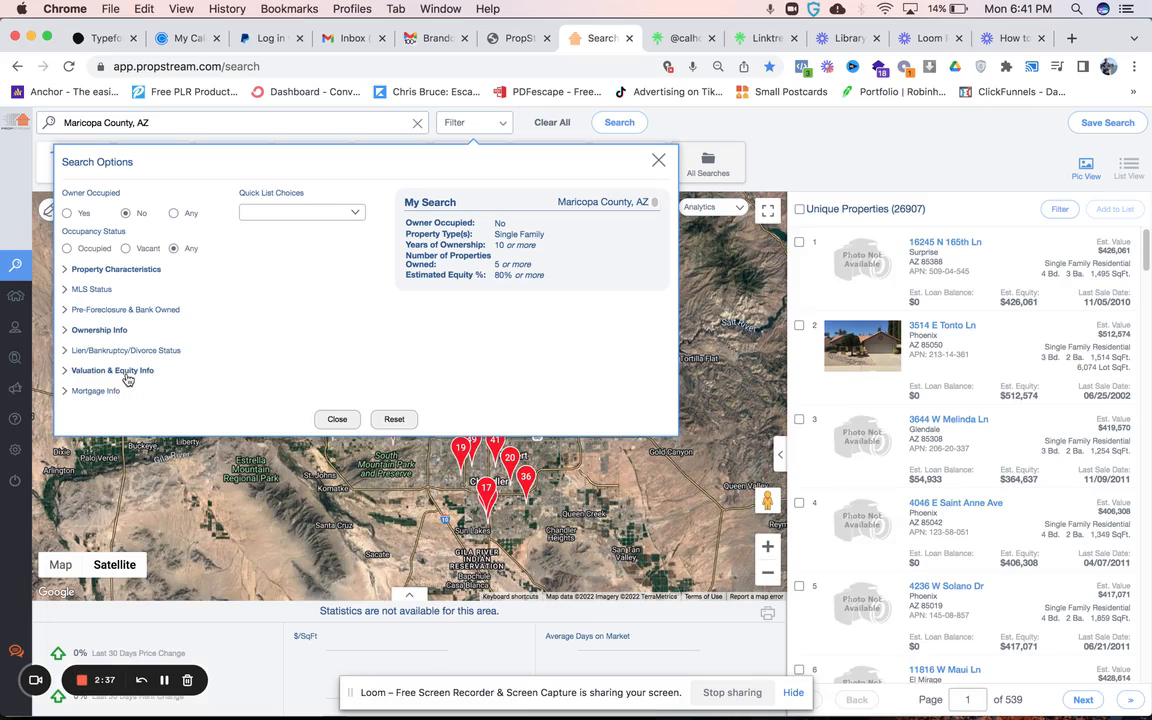
- Set the Free & Clear mortgage filter to Include and the MLS On Market filter to No
click(91, 391)
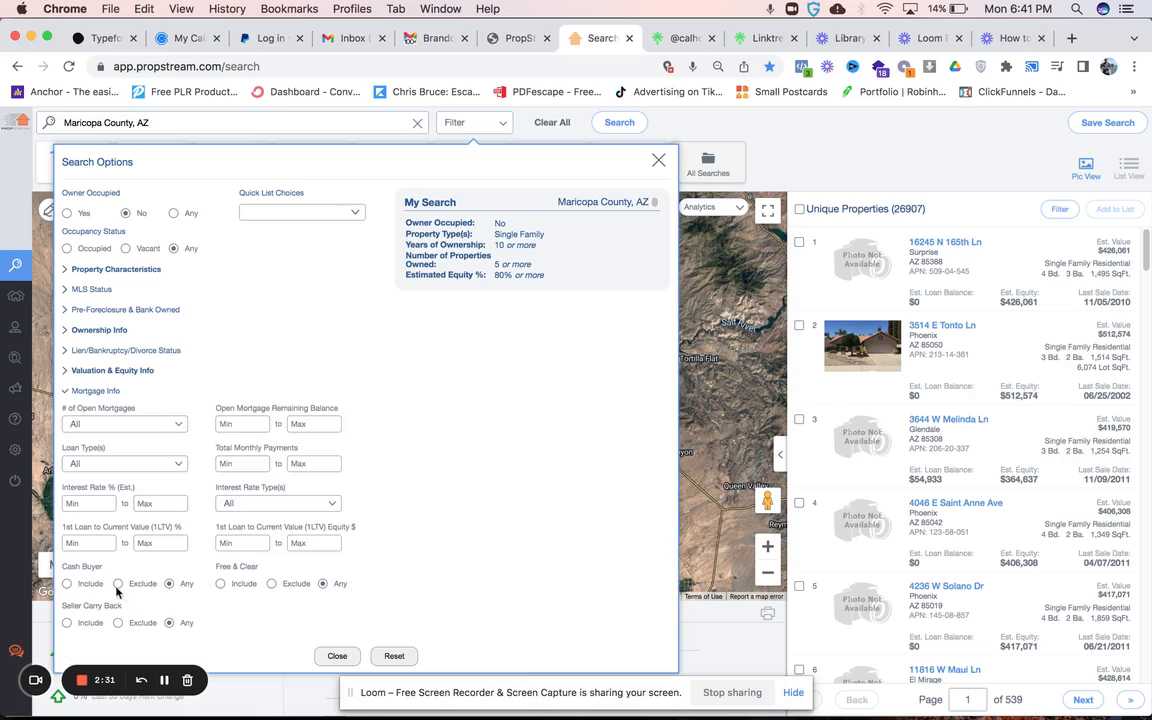
click(221, 584)
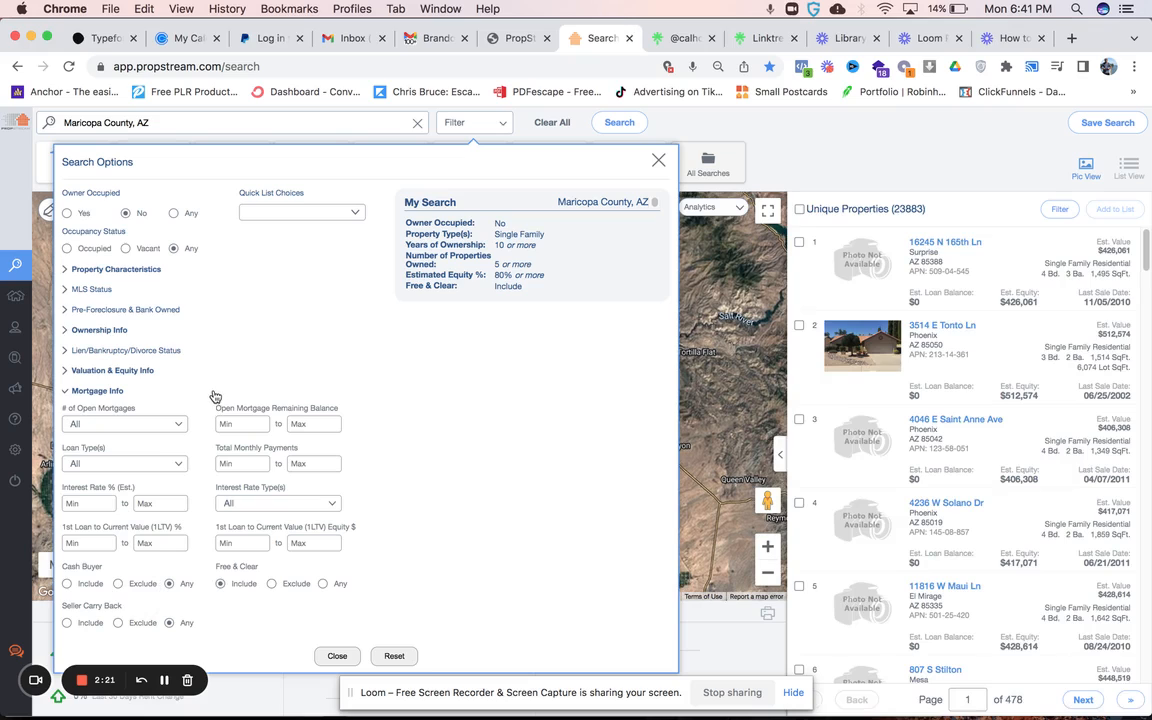
click(98, 291)
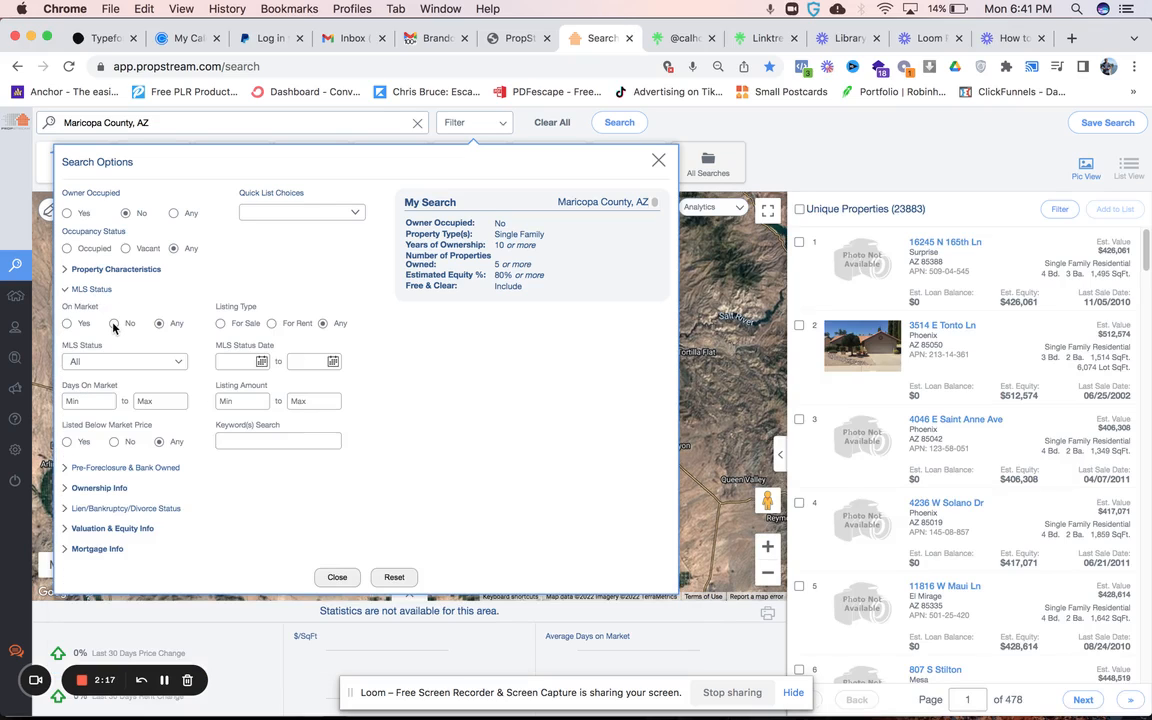
click(114, 324)
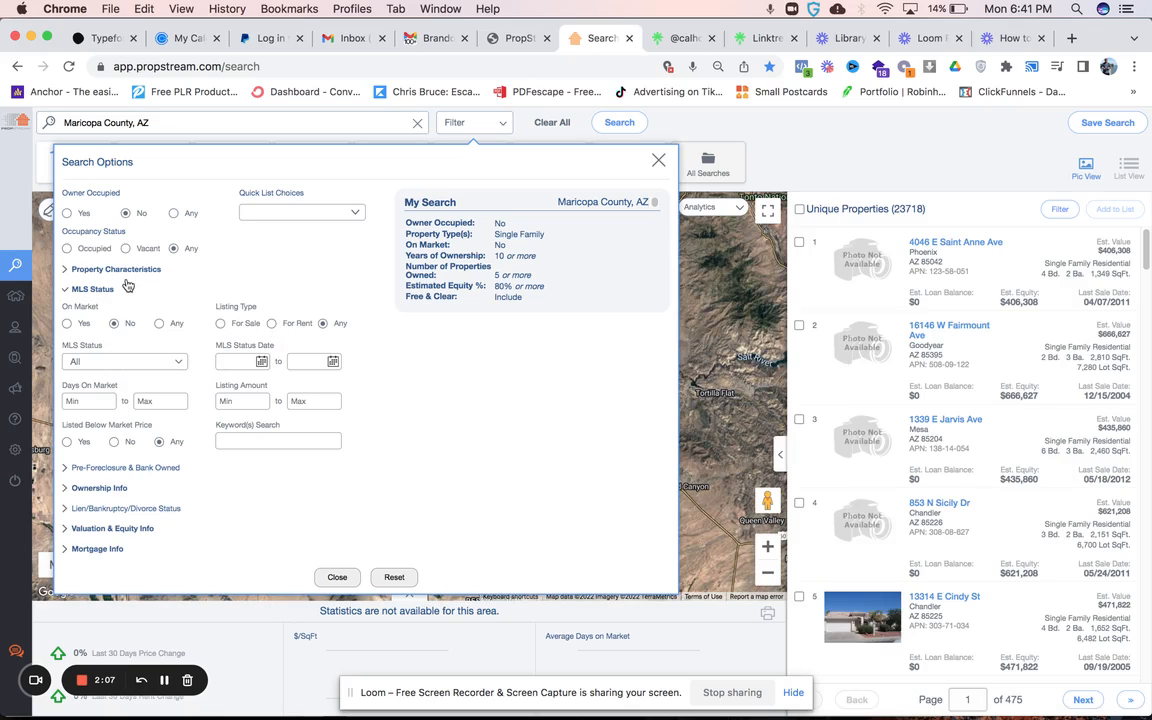
- Set the absentee owner location to Out of State and the minimum number of properties owned to 10
click(110, 488)
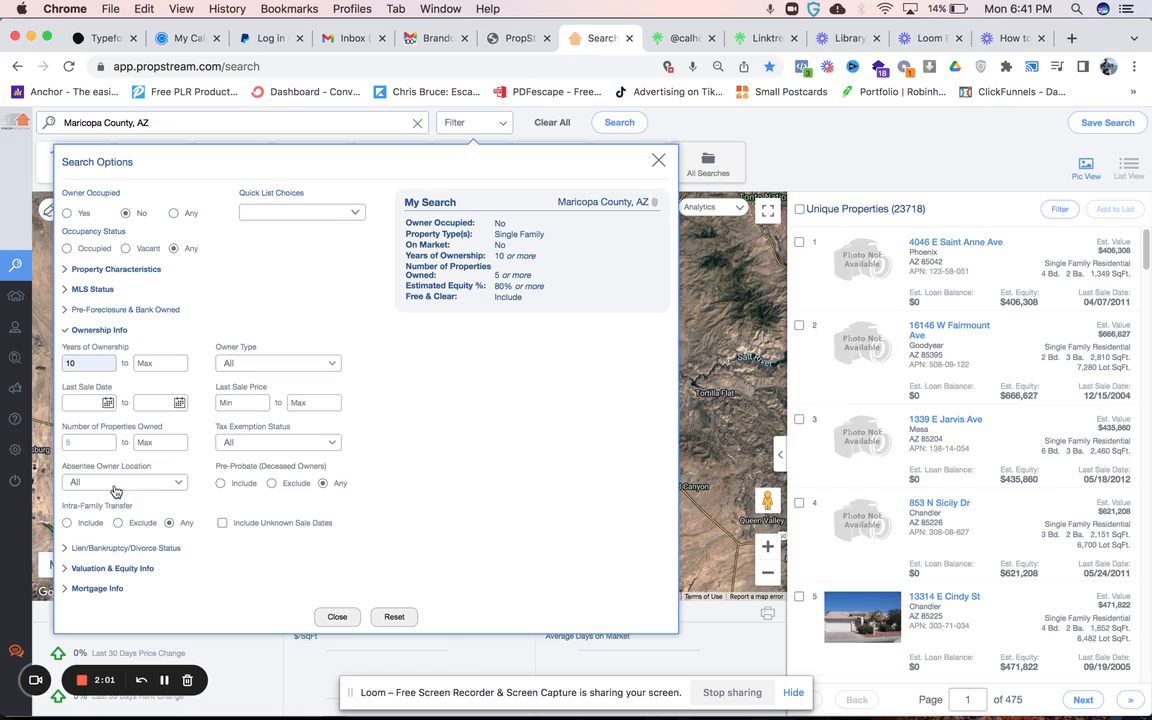
click(151, 484)
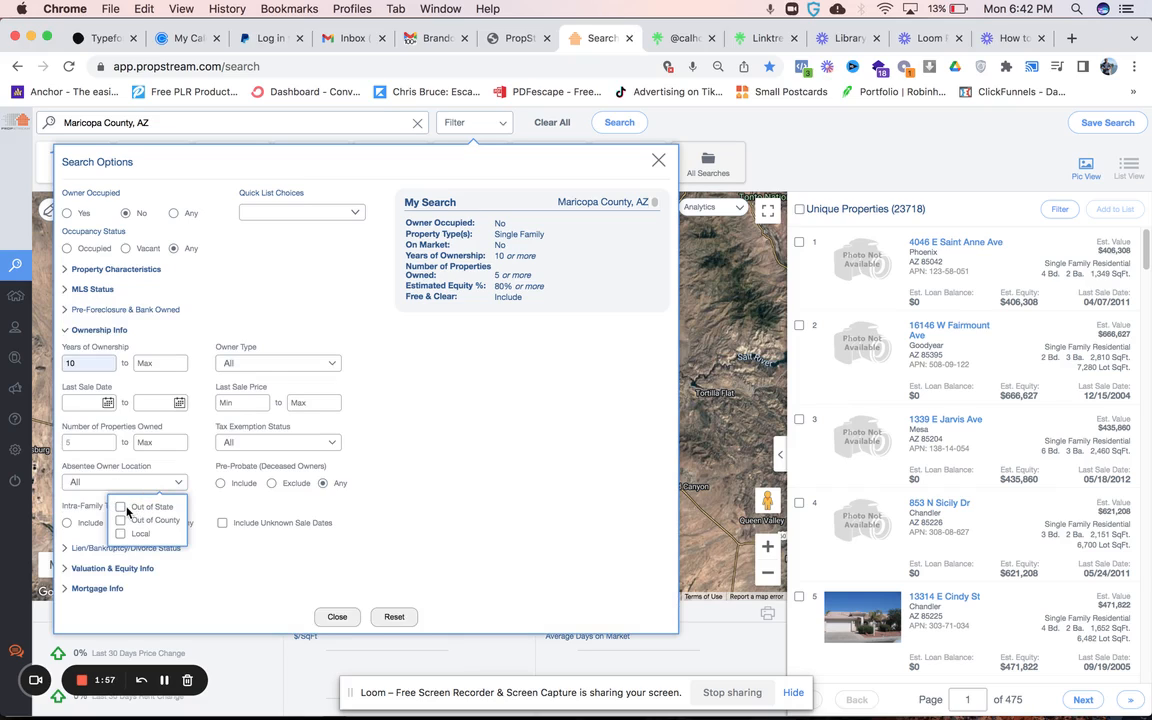
click(121, 508)
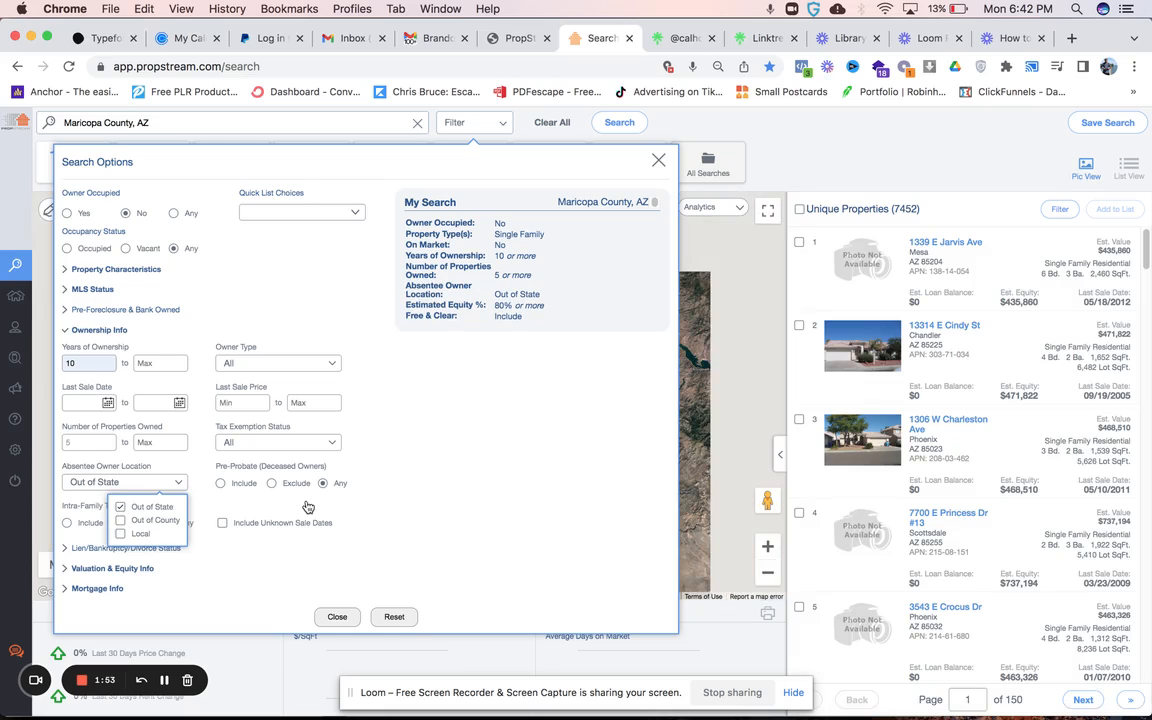
click(419, 514)
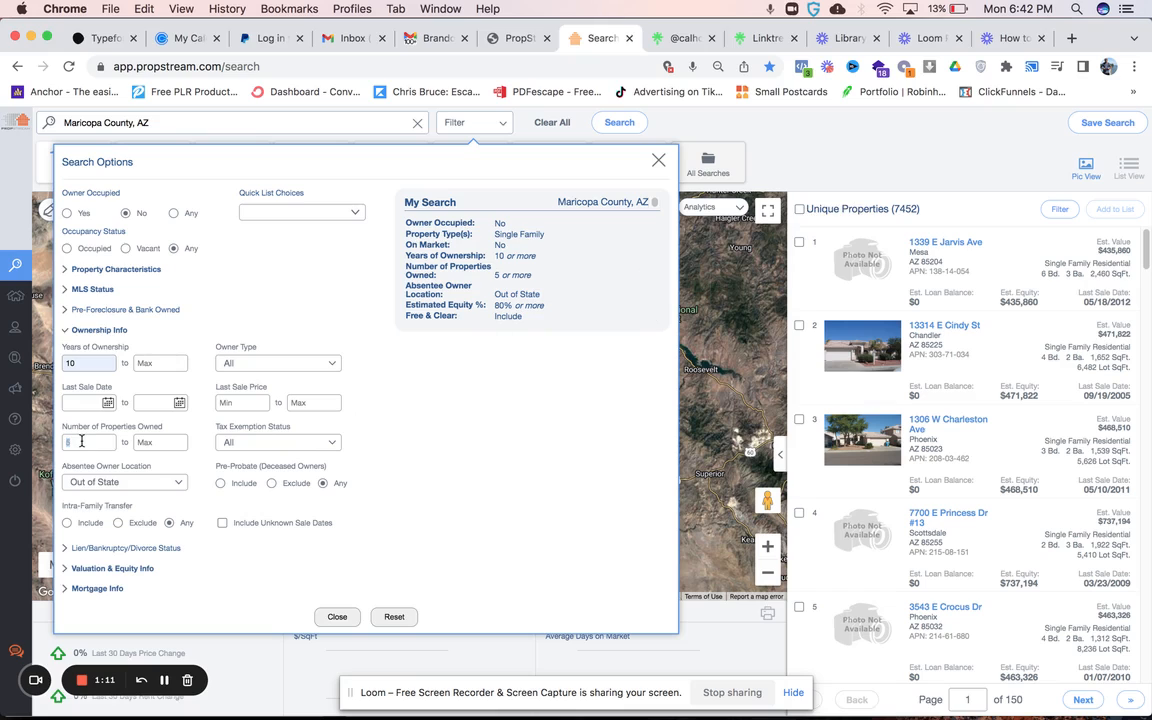
text(10)
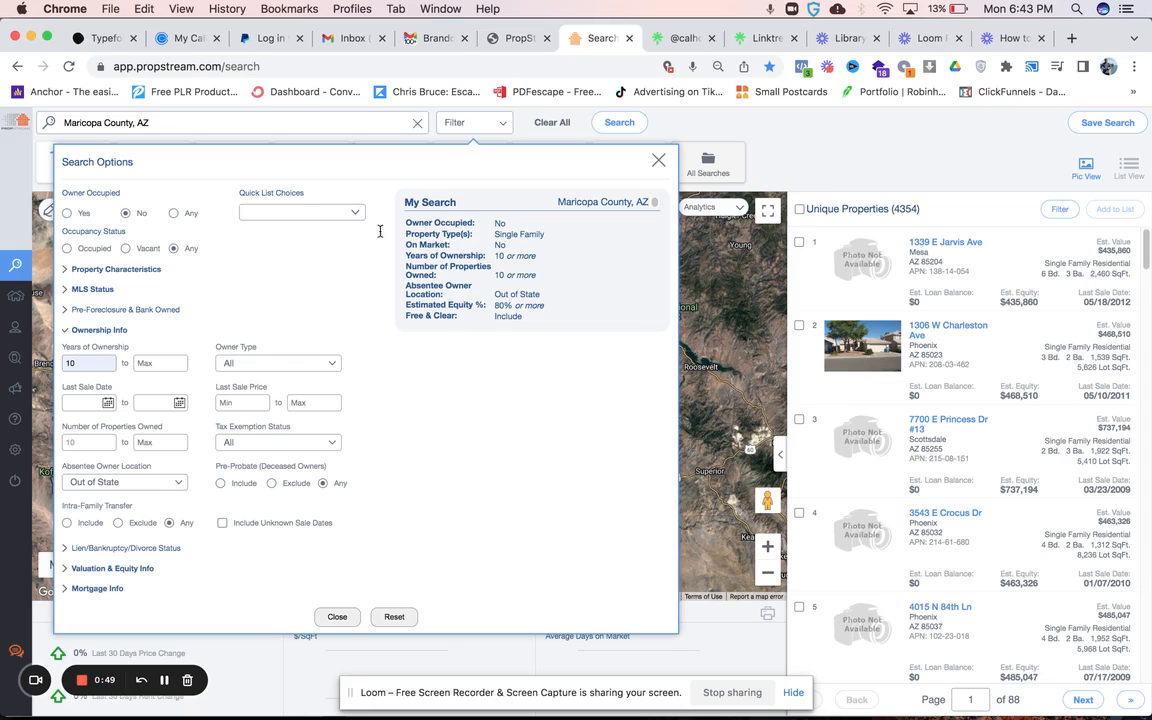
- Show the free-trial sign-up page again, and go back to the filtered property search
click(515, 38)
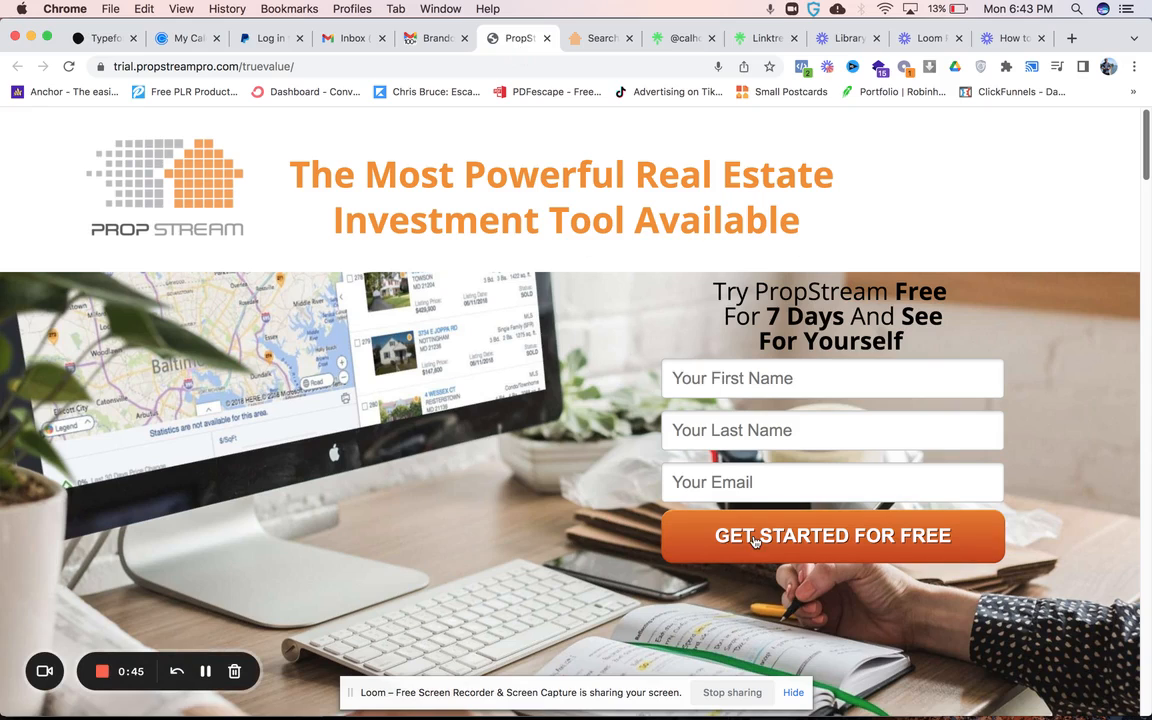
click(600, 45)
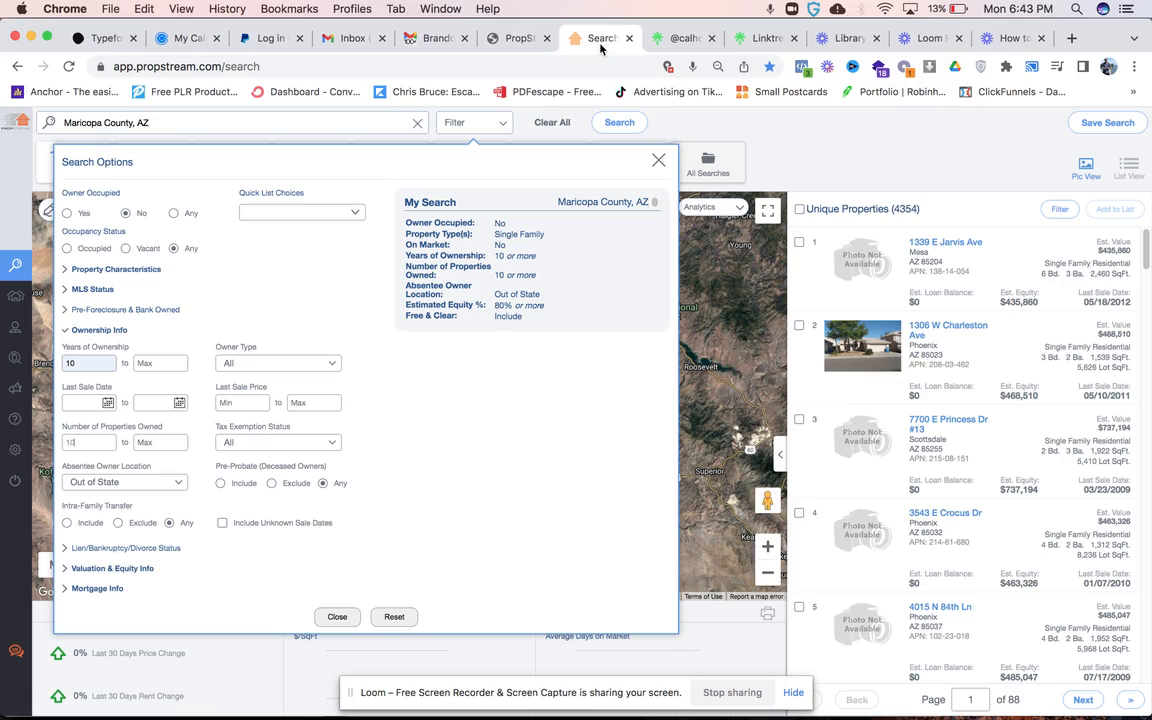